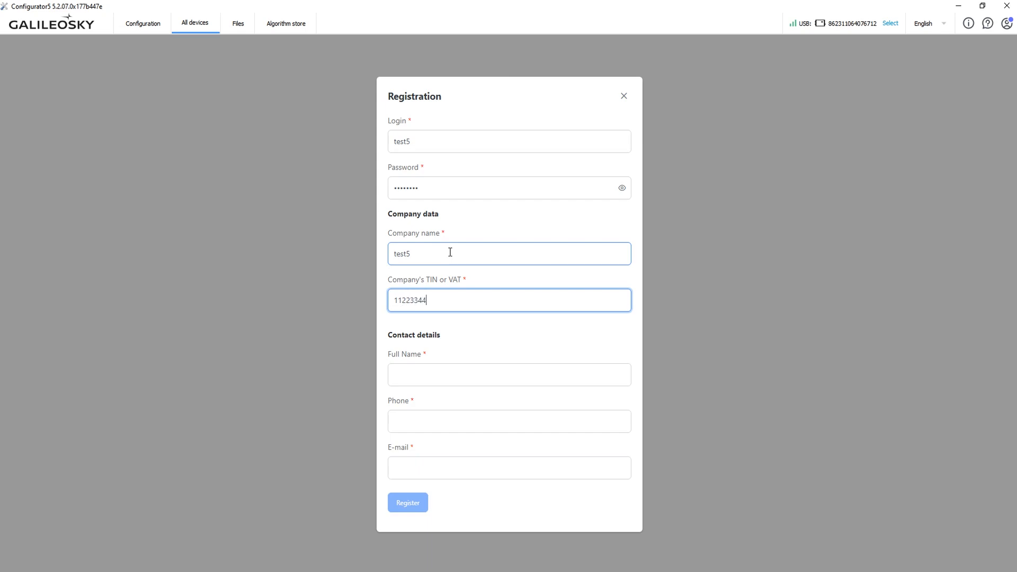
Fill in the registration form's contact details with the contact's full name, phone number and e-mail address.
{"action": "left_click", "coordinate": [457, 375]}
{"action": "type", "text": "John Sm"}
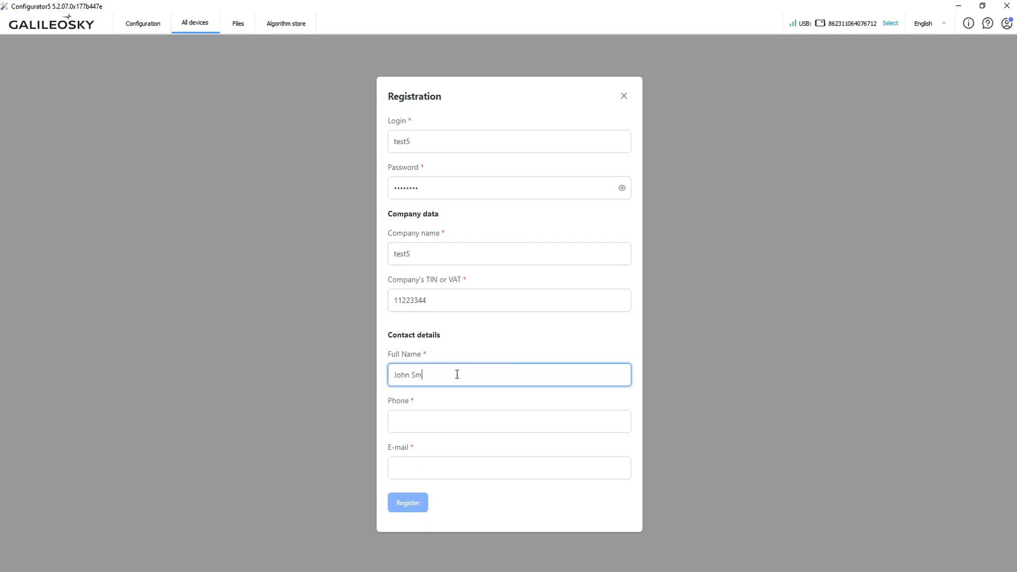
{"action": "type", "text": "ith"}
{"action": "key", "text": "Tab"}
{"action": "type", "text": "+"}
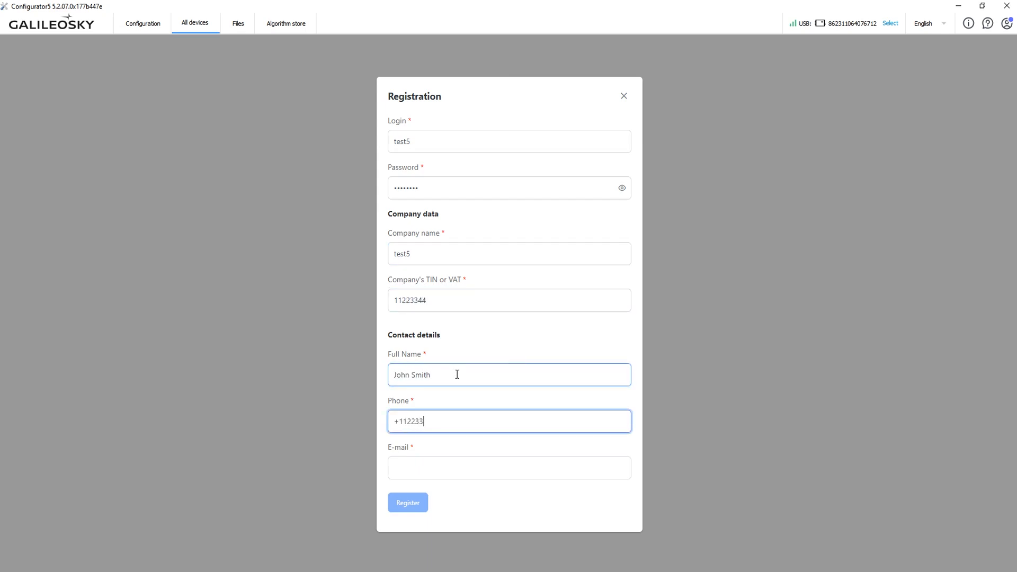
{"action": "type", "text": "11223344"}
{"action": "left_click", "coordinate": [450, 469]}
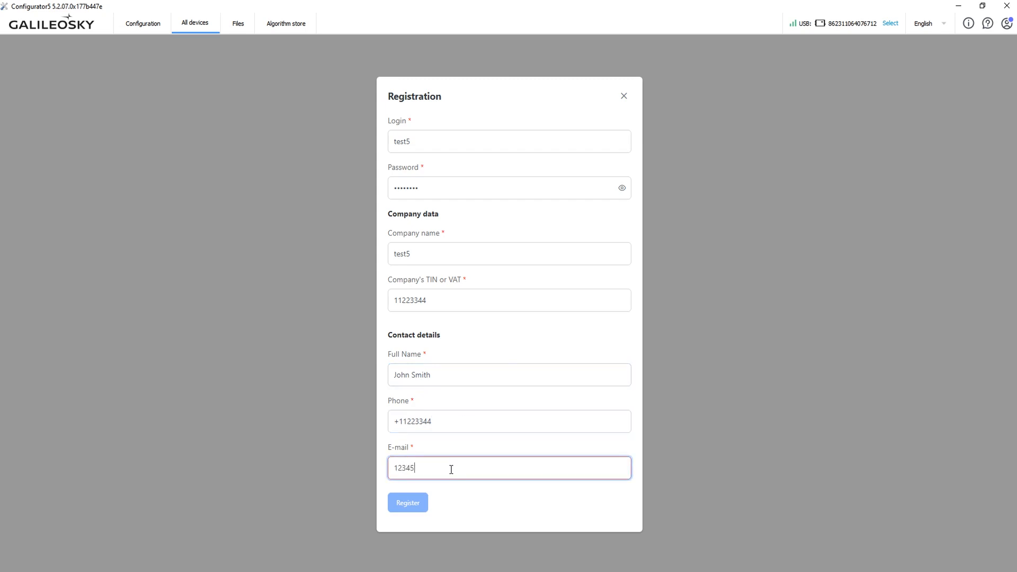
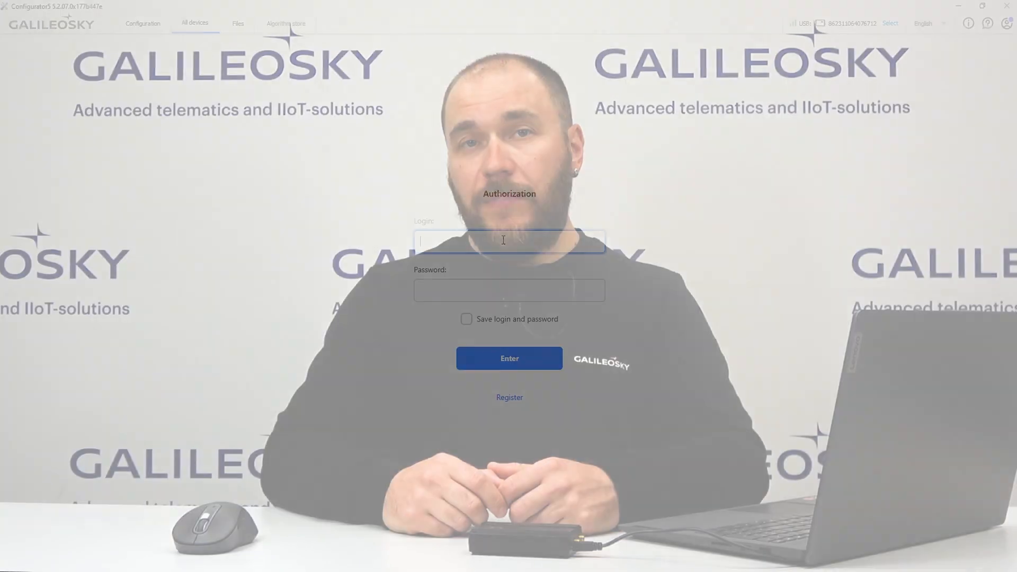
Enter the login test5 and the account password for authorization, and enable saving the login and password.
{"action": "type", "text": "test5"}
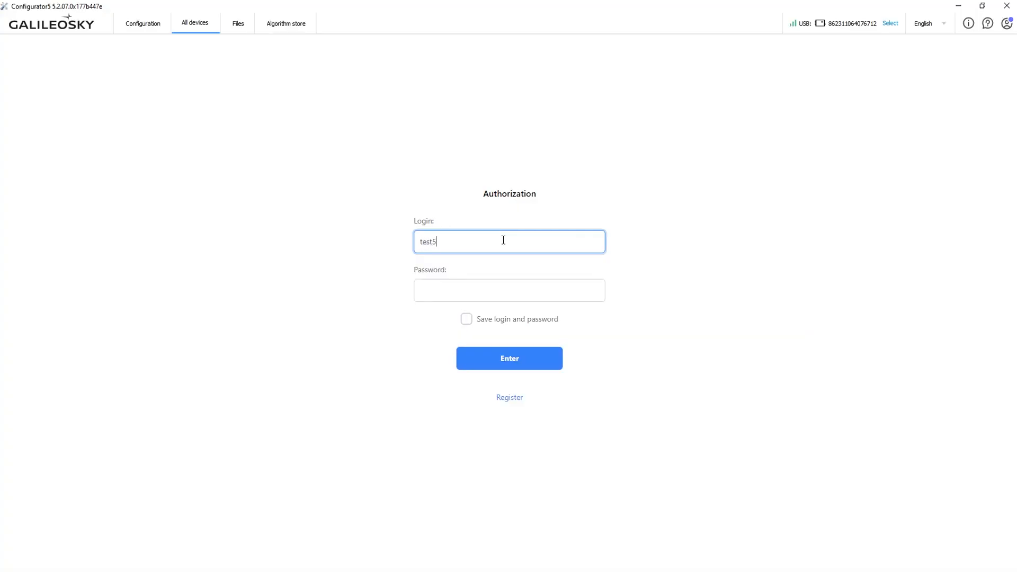
{"action": "key", "text": "Tab"}
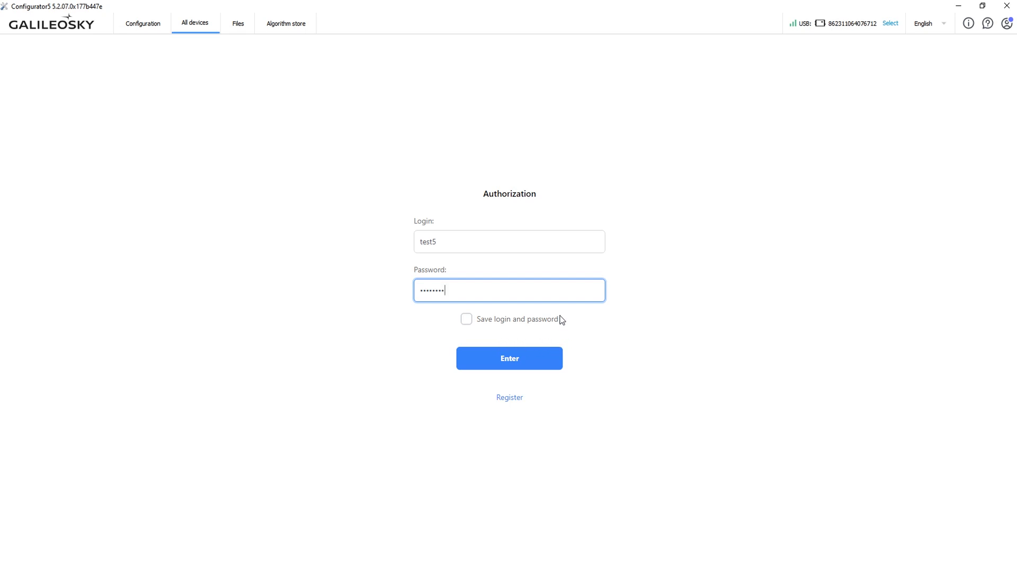
{"action": "left_click", "coordinate": [466, 322]}
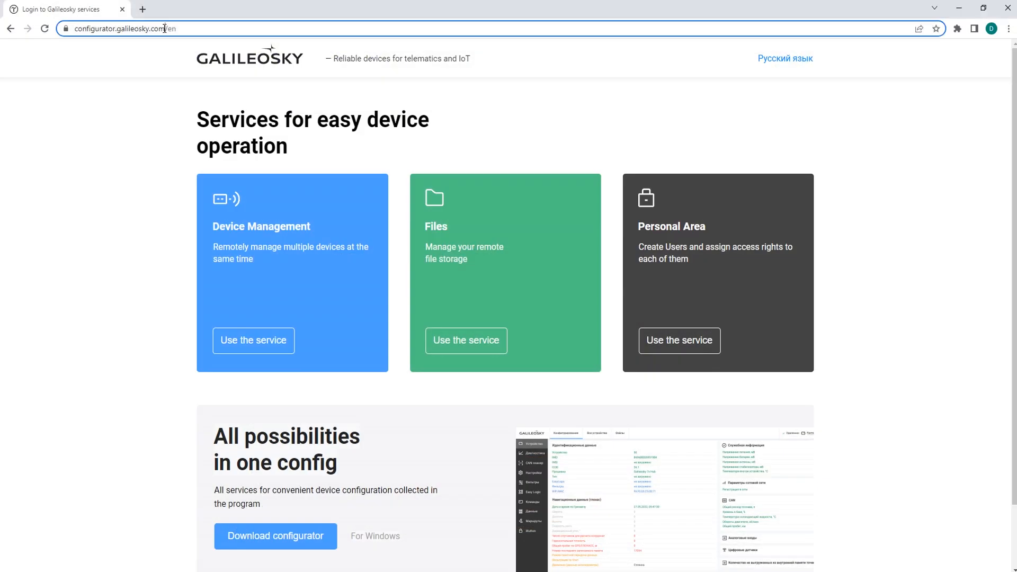
In the browser, open the Device Management service from configurator.galileosky.com and view the online device's information.
{"action": "left_click_drag", "start_coordinate": [189, 29], "coordinate": [78, 43]}
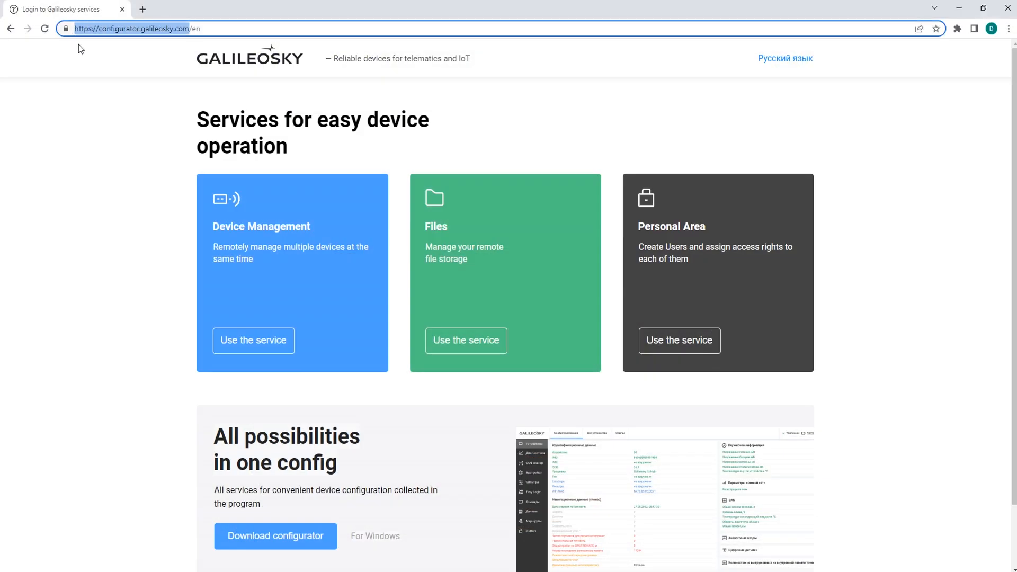
{"action": "left_click", "coordinate": [131, 141]}
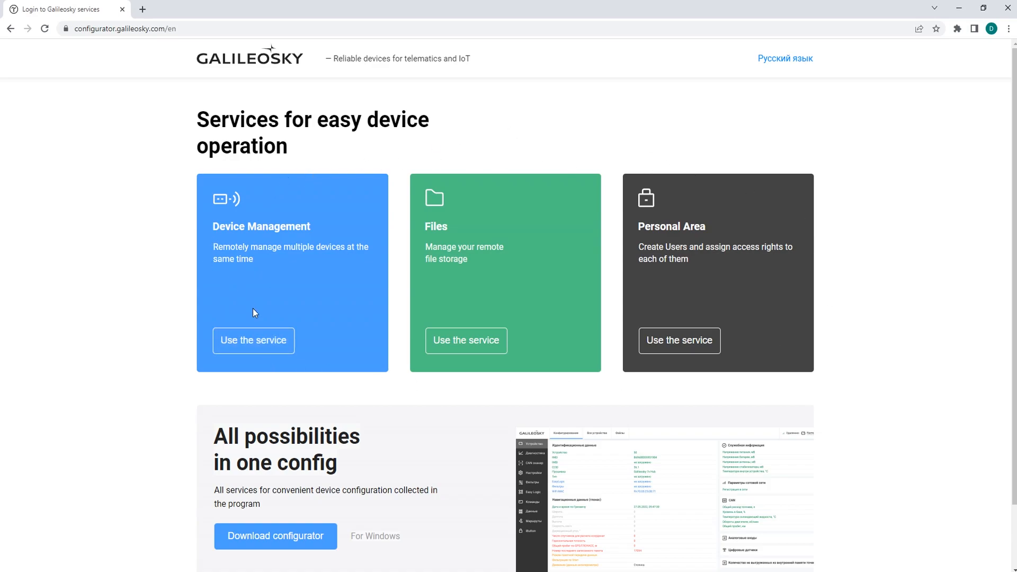
{"action": "left_click", "coordinate": [262, 342]}
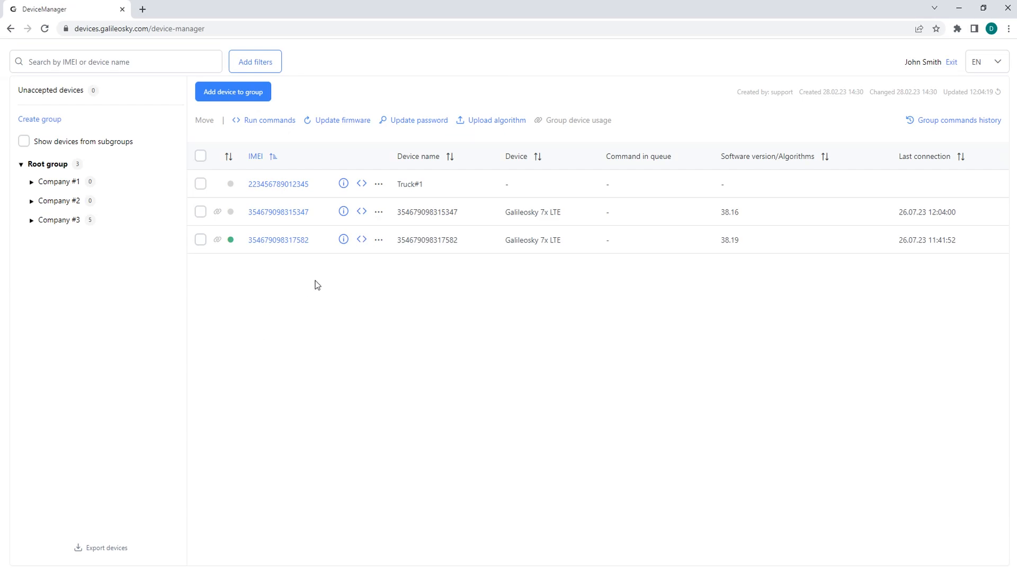
{"action": "left_click", "coordinate": [344, 240]}
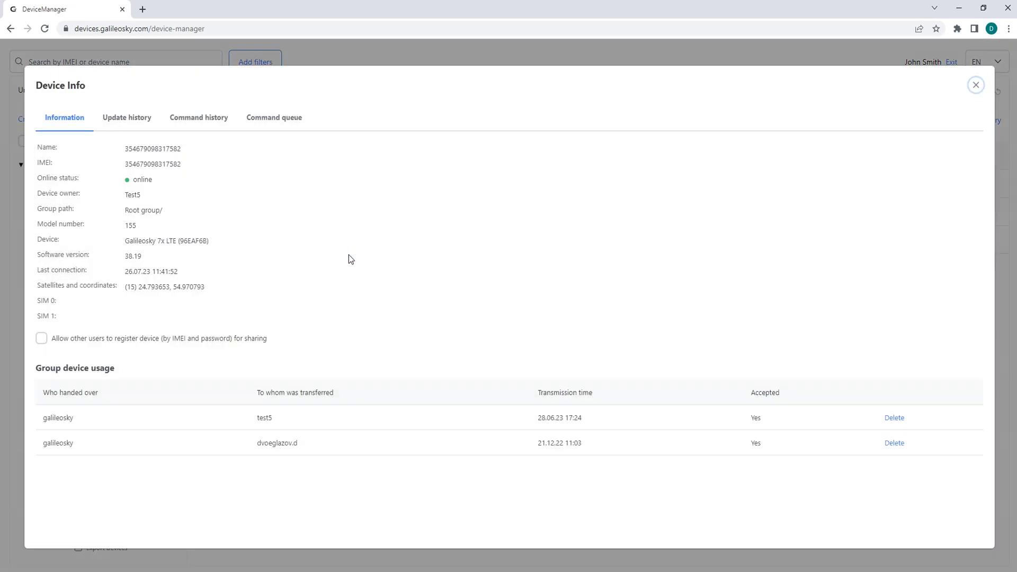
{"action": "left_click", "coordinate": [975, 86]}
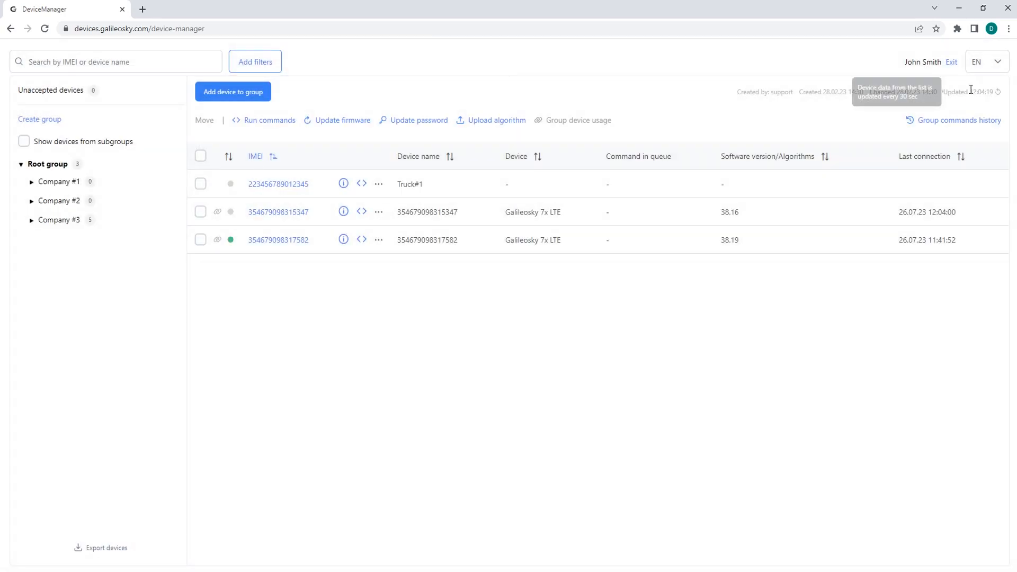
Exit the device manager and open the Files service from the Galileosky services page.
{"action": "left_click", "coordinate": [952, 62]}
{"action": "left_click", "coordinate": [480, 345]}
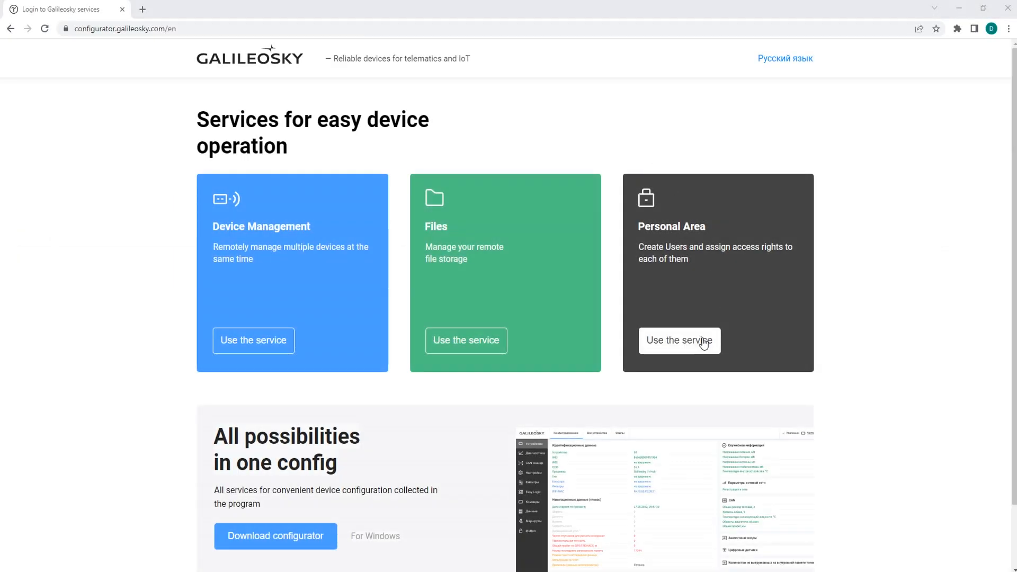
Open the Personal Area service and bring up the invitation of a support engineer in its technical support section.
{"action": "left_click", "coordinate": [703, 340]}
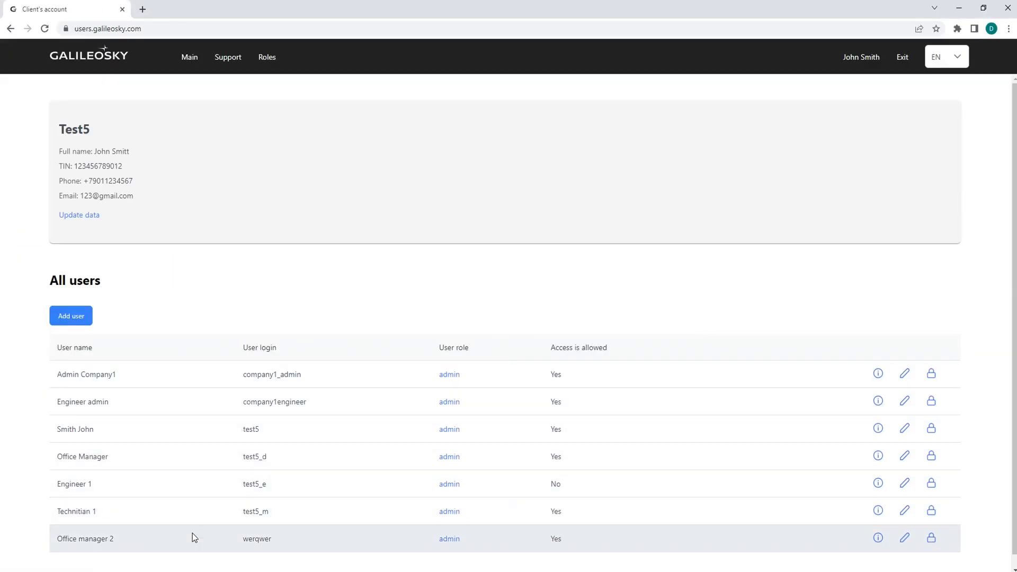
{"action": "left_click", "coordinate": [228, 58]}
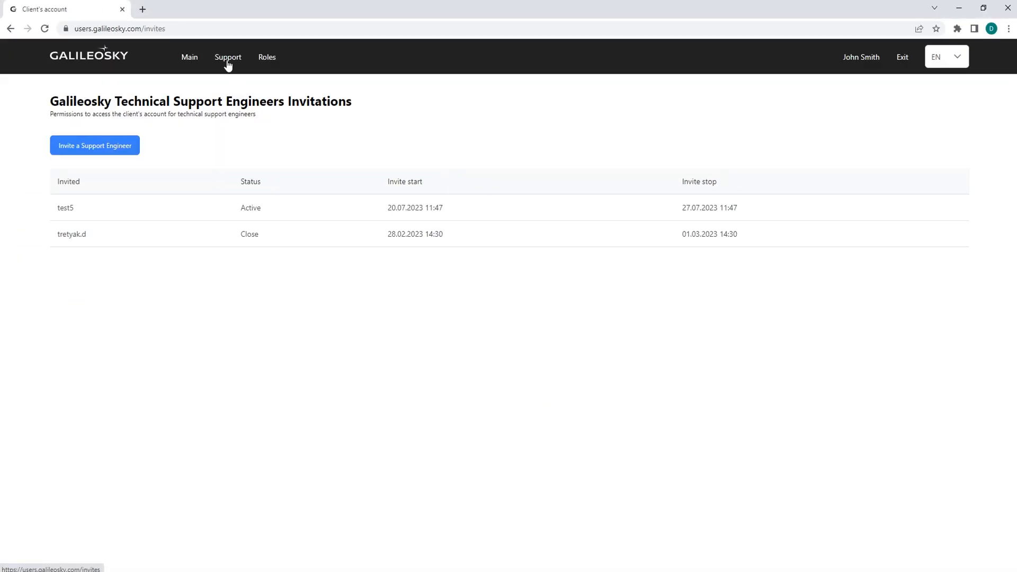
{"action": "left_click", "coordinate": [107, 147]}
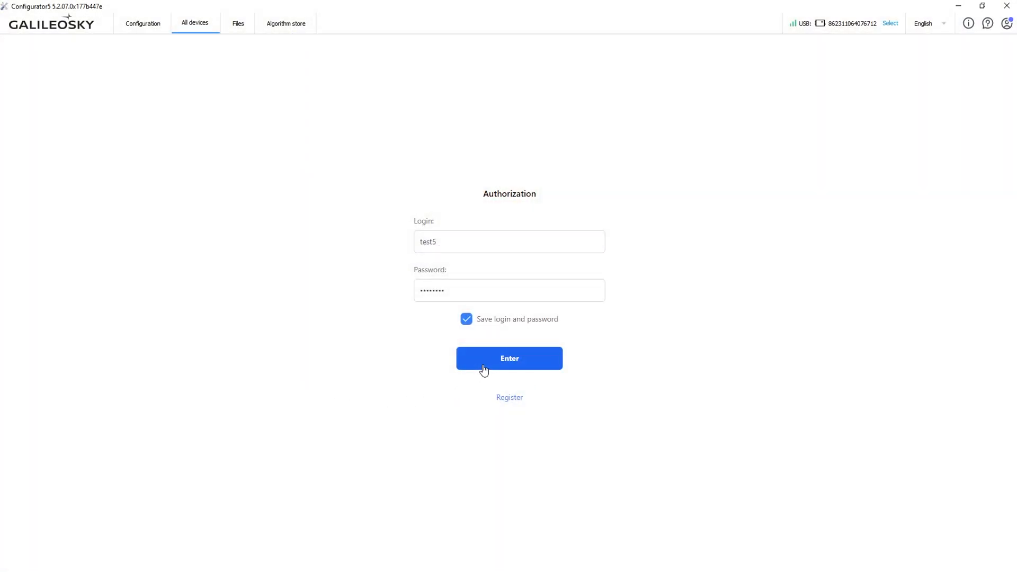
Switch to Configurator, sign in with the filled-in credentials and expand the Company #1 group.
{"action": "left_click", "coordinate": [482, 365]}
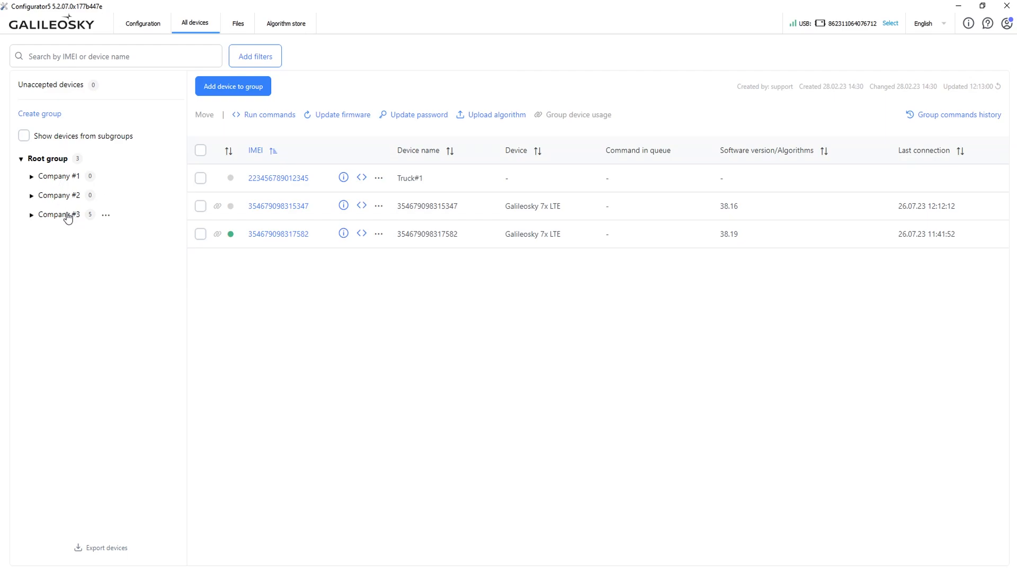
{"action": "left_click", "coordinate": [30, 178]}
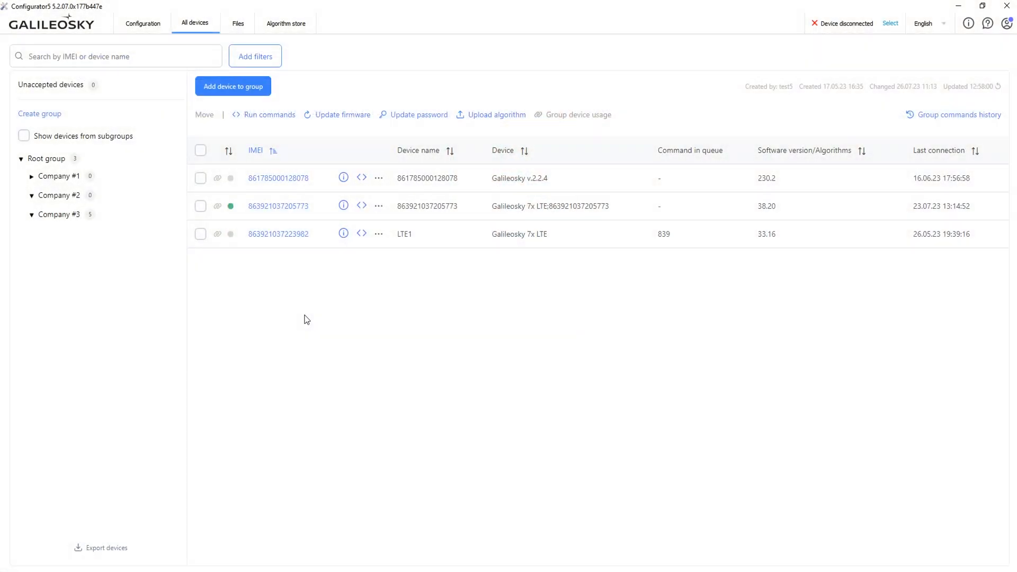
Add a single device named Truck 12 to Company #1's Heavy group, entering its IMEI and device password.
{"action": "left_click", "coordinate": [60, 176]}
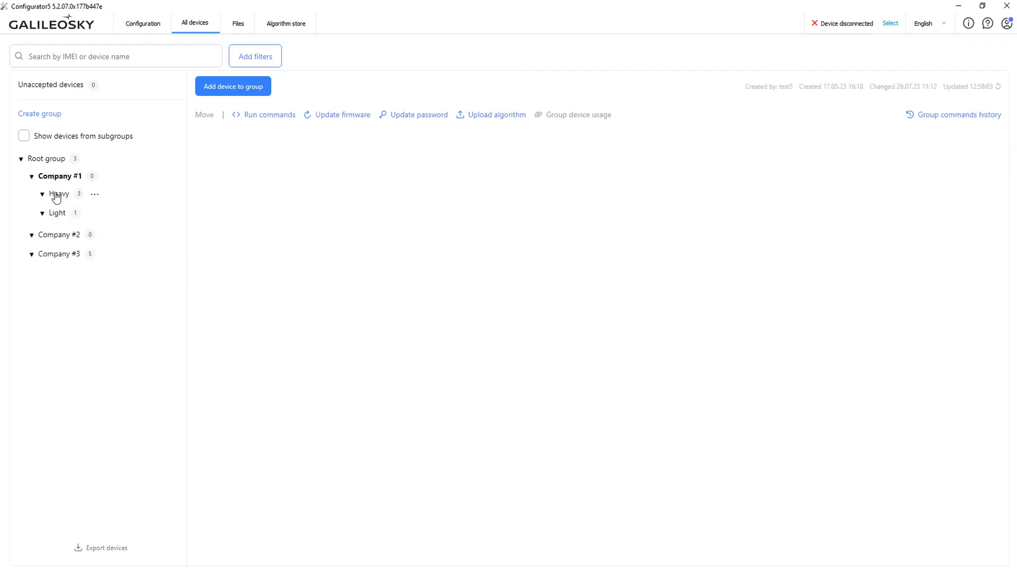
{"action": "left_click", "coordinate": [57, 196]}
{"action": "left_click", "coordinate": [238, 91]}
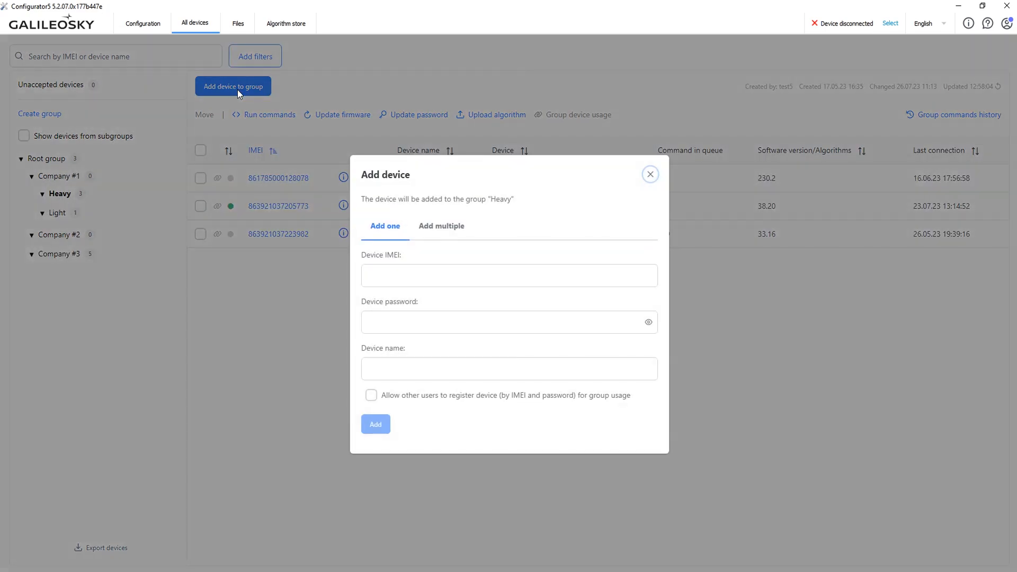
{"action": "left_click", "coordinate": [373, 266]}
{"action": "key", "text": "ctrl+v"}
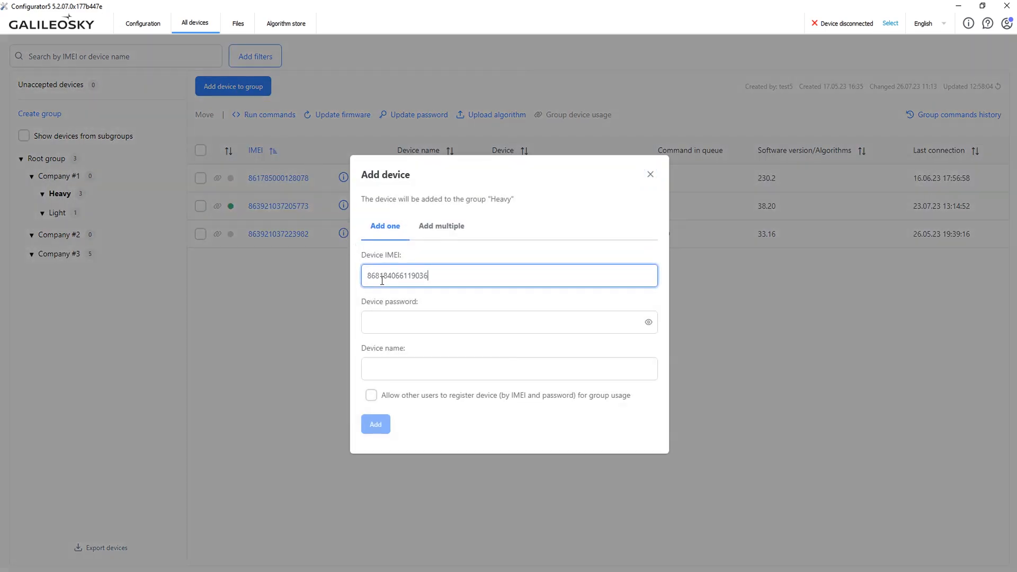
{"action": "left_click", "coordinate": [396, 324]}
{"action": "key", "text": "ctrl+v"}
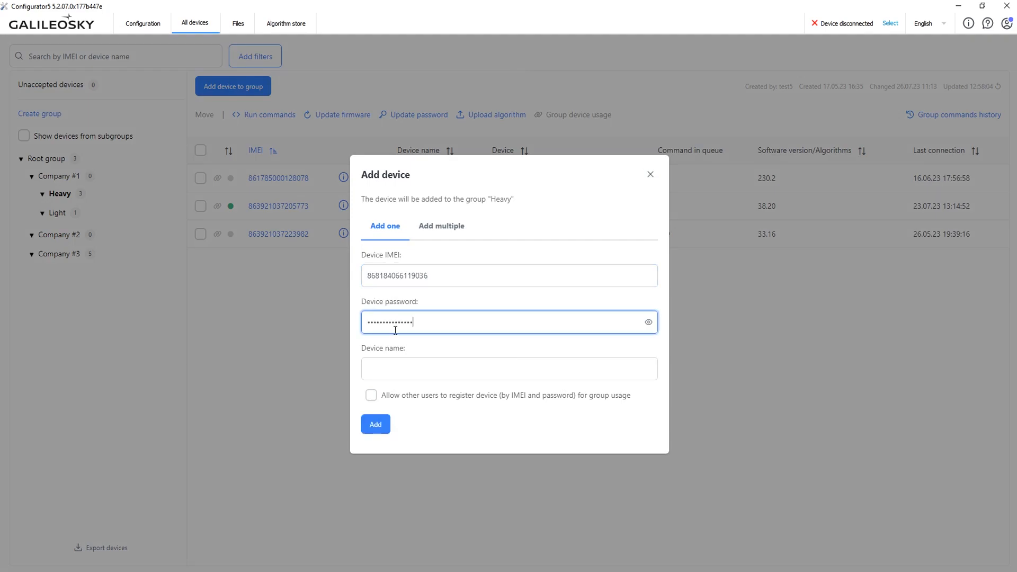
{"action": "left_click", "coordinate": [394, 372]}
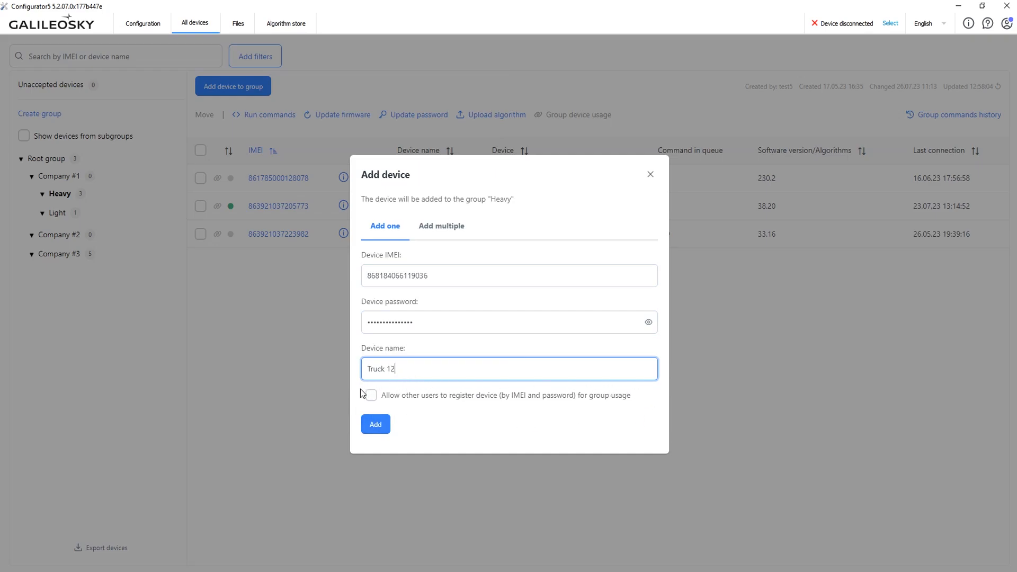
{"action": "left_click", "coordinate": [377, 424]}
Add multiple devices to the Heavy group from the IMEI_list CSV file on the desktop.
{"action": "left_click", "coordinate": [242, 94]}
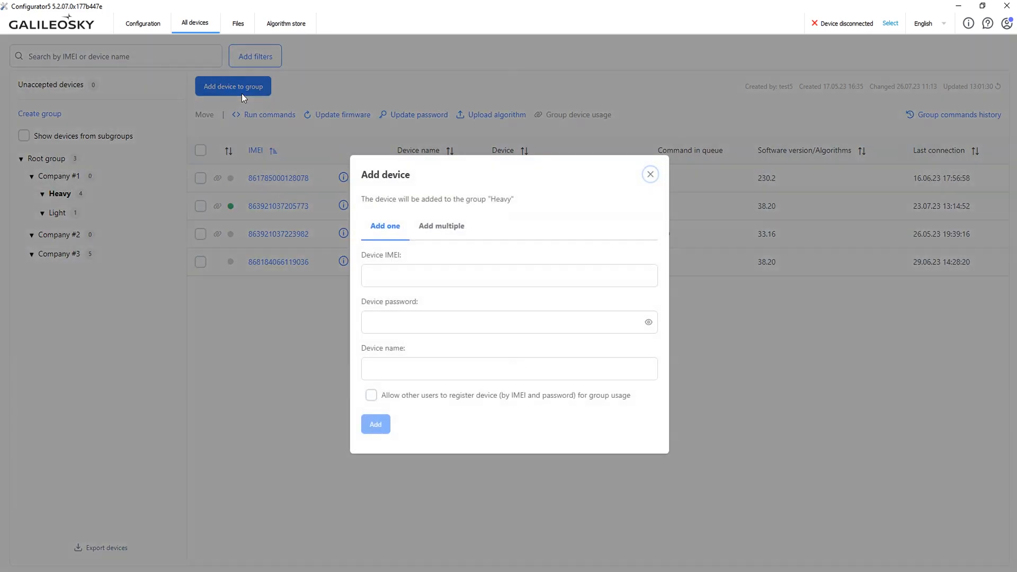
{"action": "left_click", "coordinate": [449, 237]}
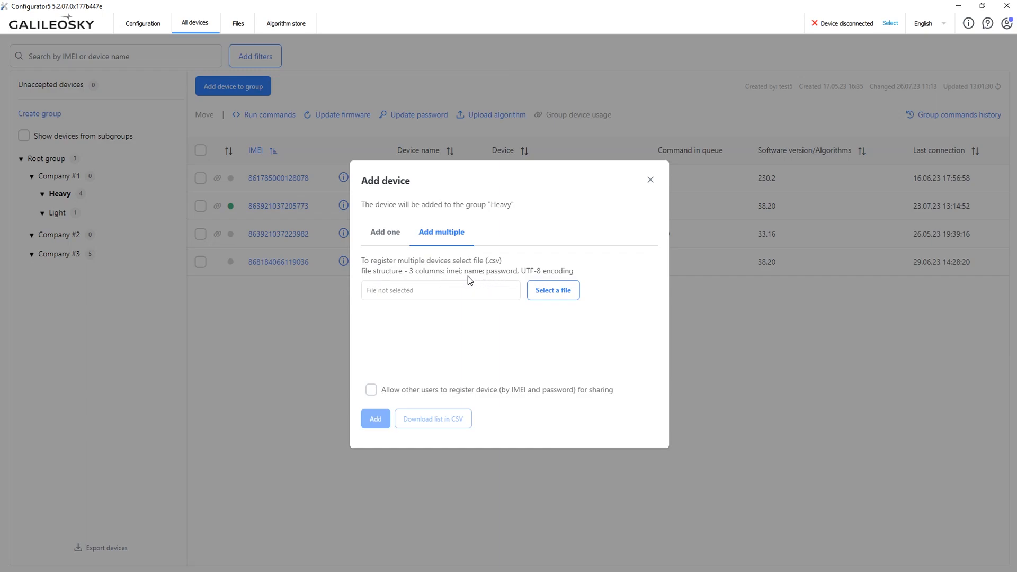
{"action": "left_click", "coordinate": [536, 294]}
{"action": "left_click", "coordinate": [182, 93]}
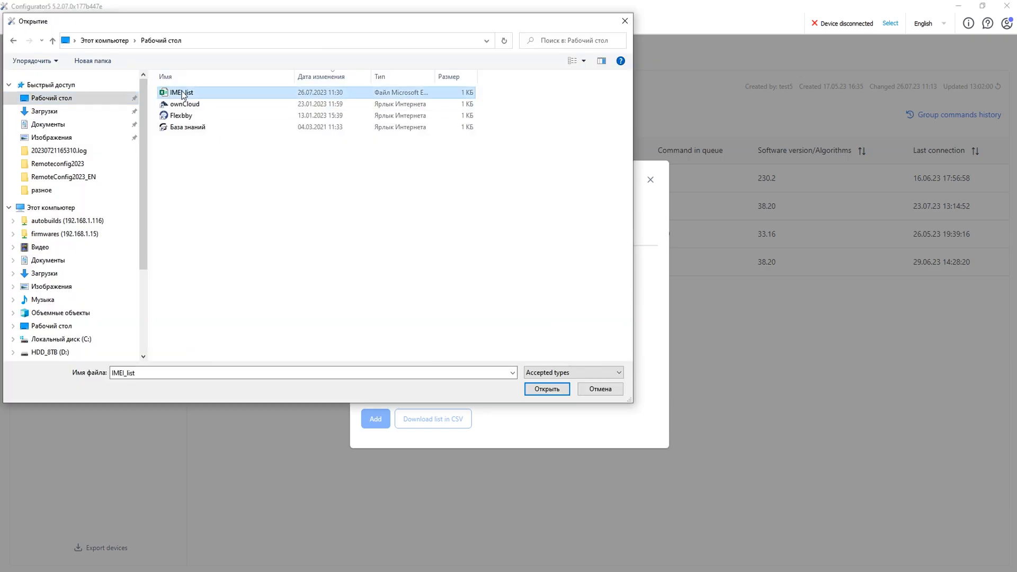
{"action": "left_click", "coordinate": [547, 389]}
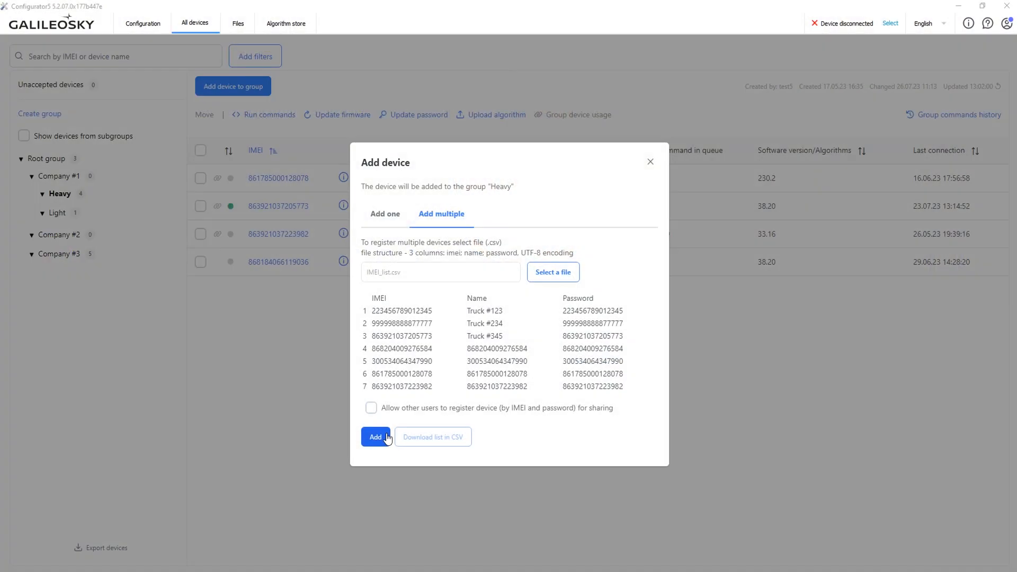
{"action": "left_click", "coordinate": [386, 437]}
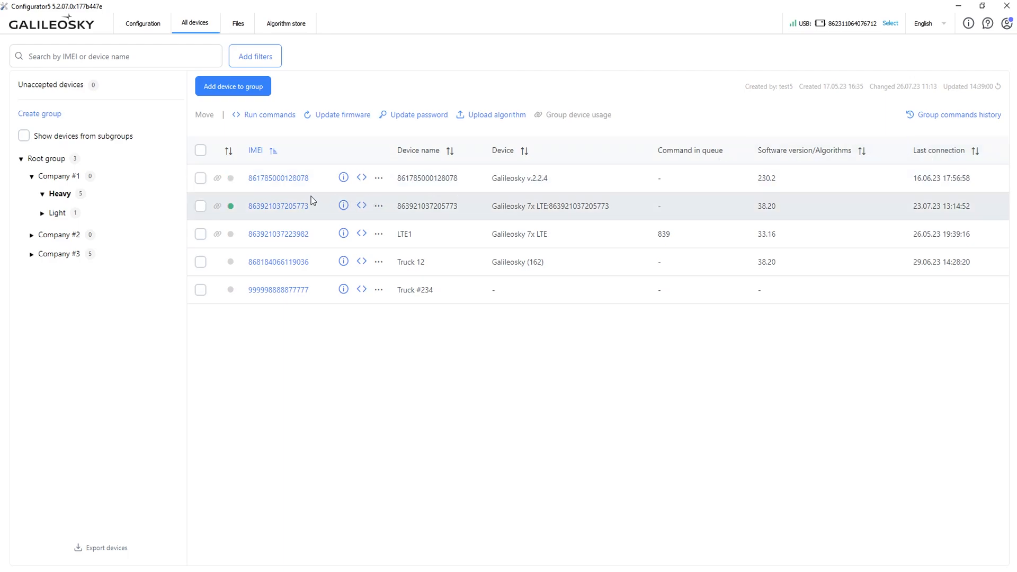
Open the Heavy group's online device for remote configuration and load its Security settings page.
{"action": "left_click", "coordinate": [270, 208]}
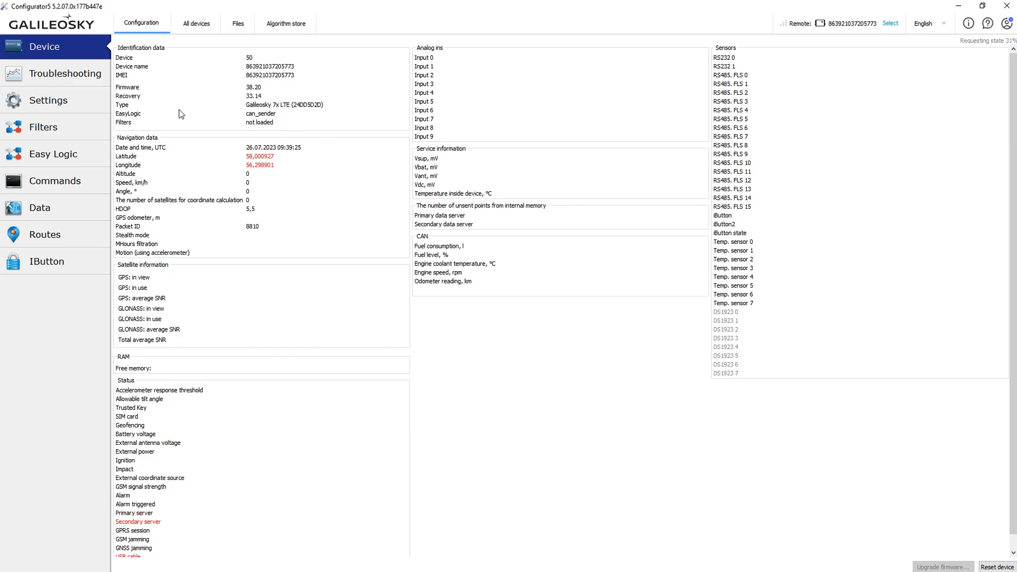
{"action": "left_click", "coordinate": [64, 101]}
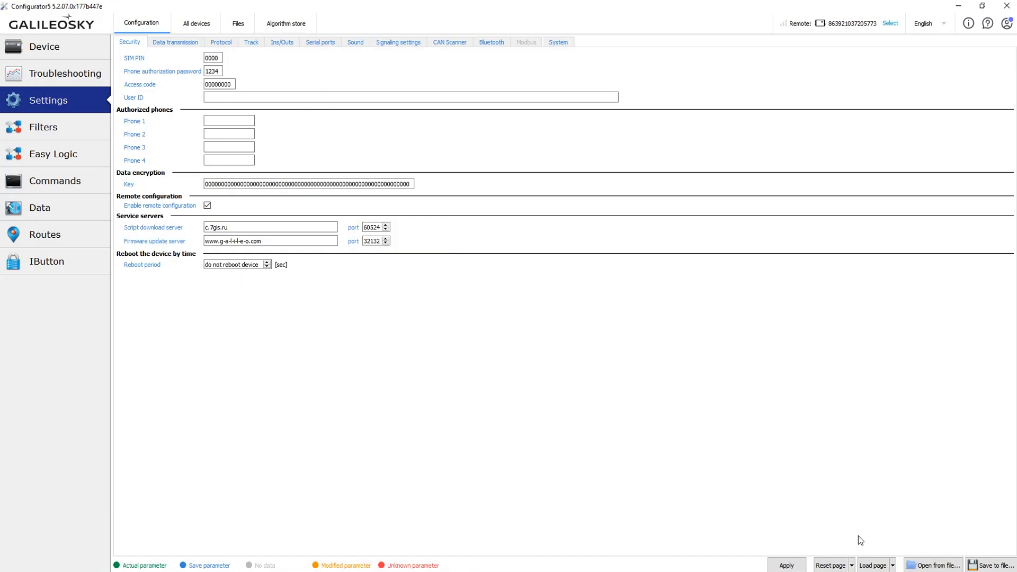
{"action": "left_click", "coordinate": [894, 566]}
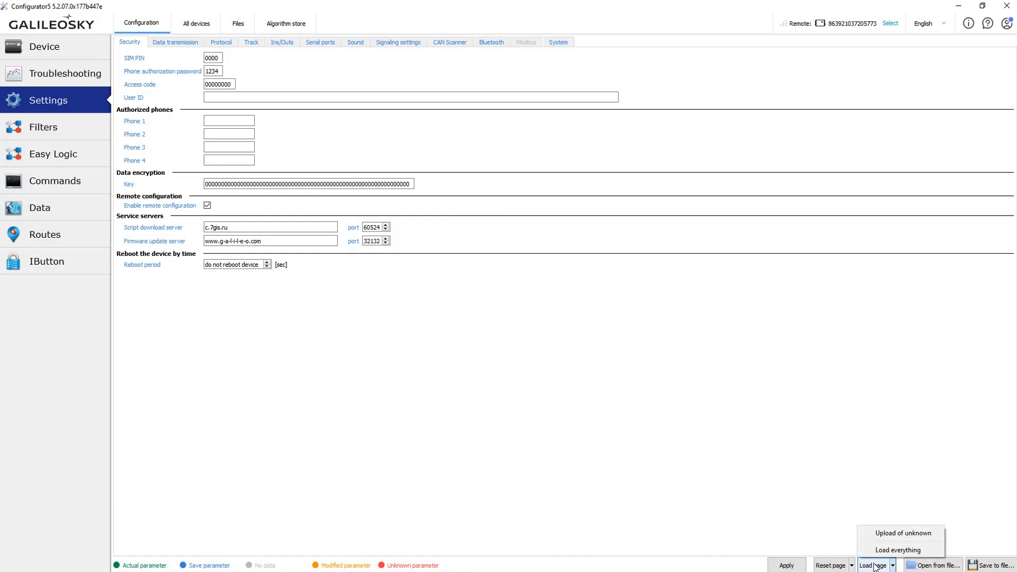
{"action": "left_click", "coordinate": [872, 566]}
{"action": "left_click", "coordinate": [872, 565]}
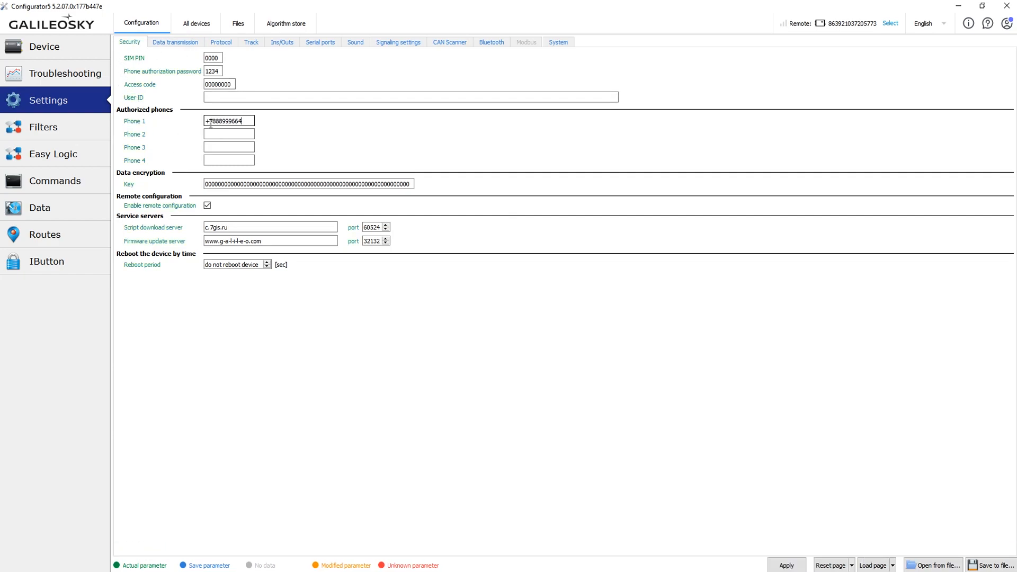
Enter a phone number as authorized Phone 1 in the Security settings and apply the change to the device.
{"action": "left_click", "coordinate": [782, 564]}
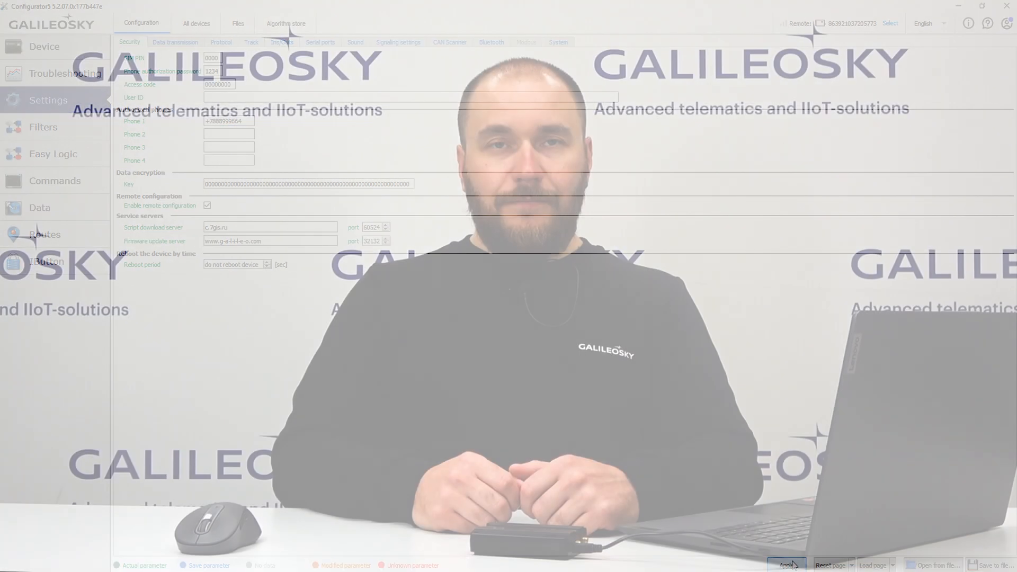